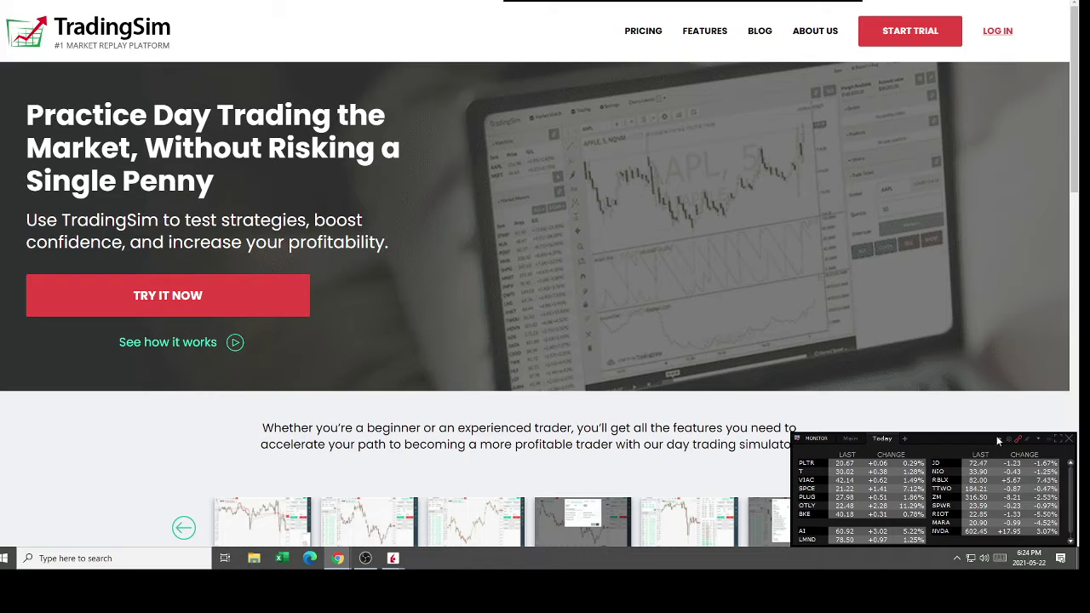
Step: Switch to the TradingSim simulator window, maximize it, and set the replay date to 4 May 2021
left_click(737, 314)
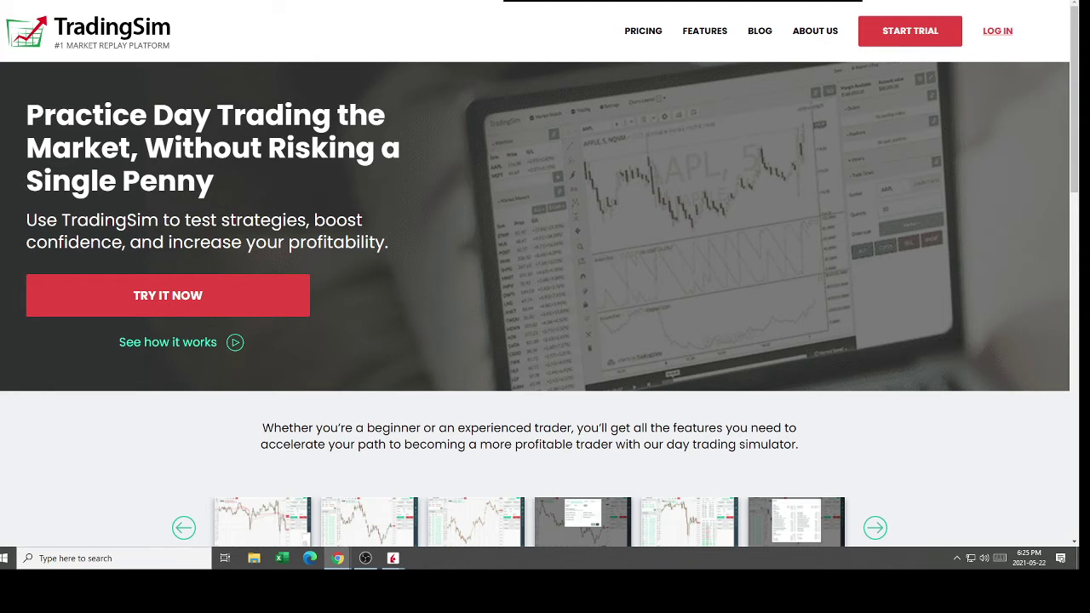
key("alt+Tab")
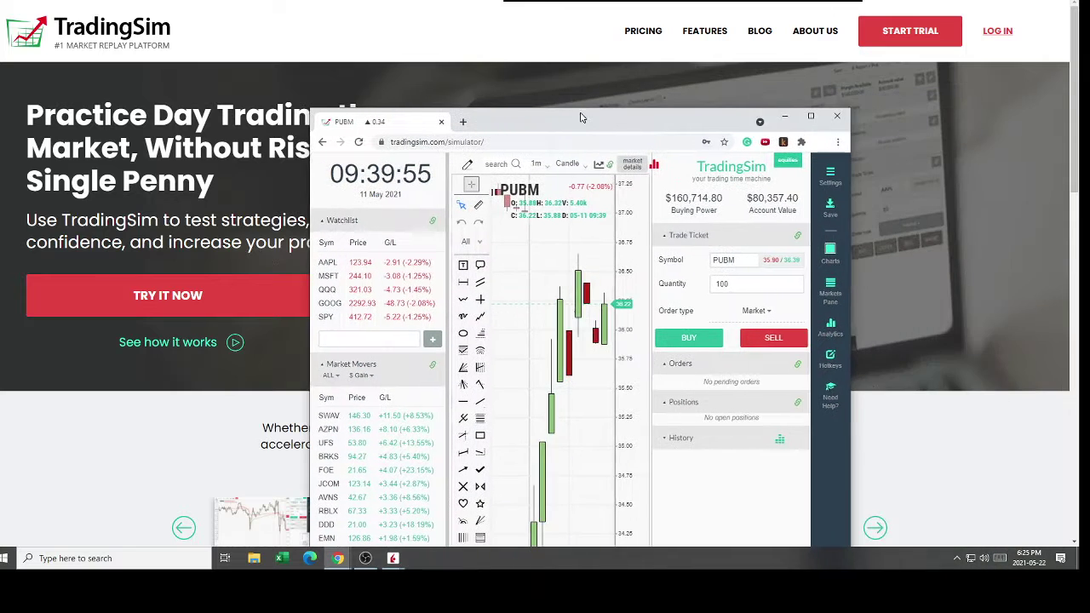
key("super+Up")
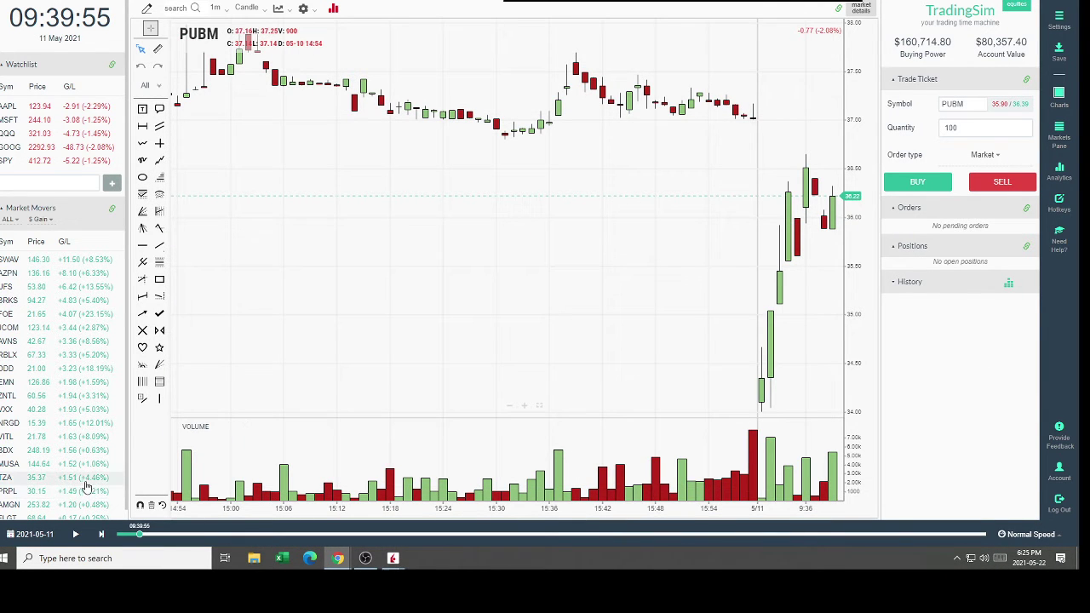
left_click(28, 534)
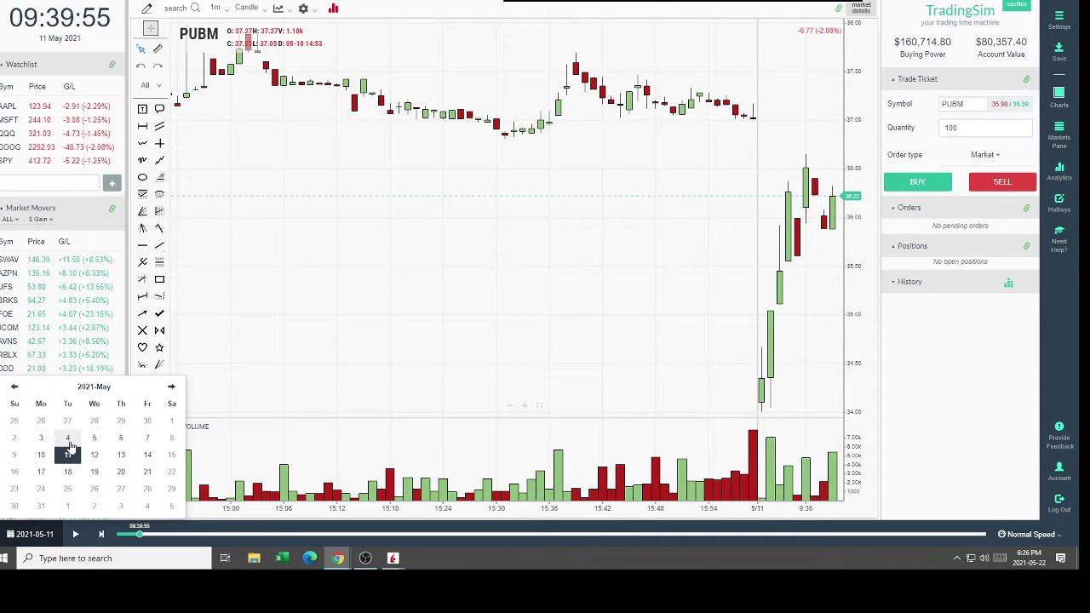
left_click(65, 438)
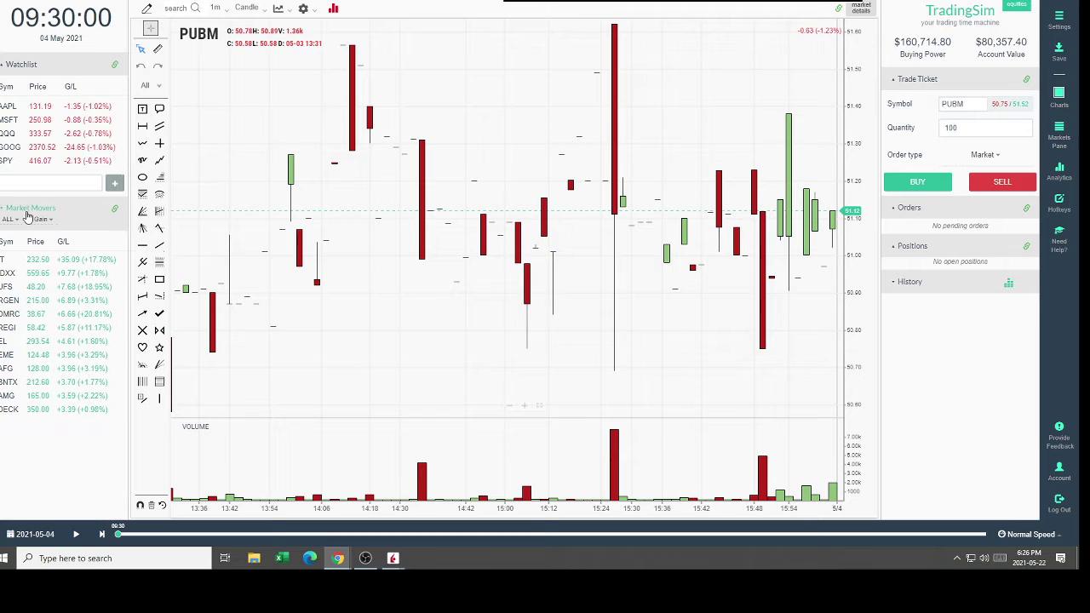
Step: Set the Market Movers list to all exchanges, ranked by $ Gain
left_click(10, 218)
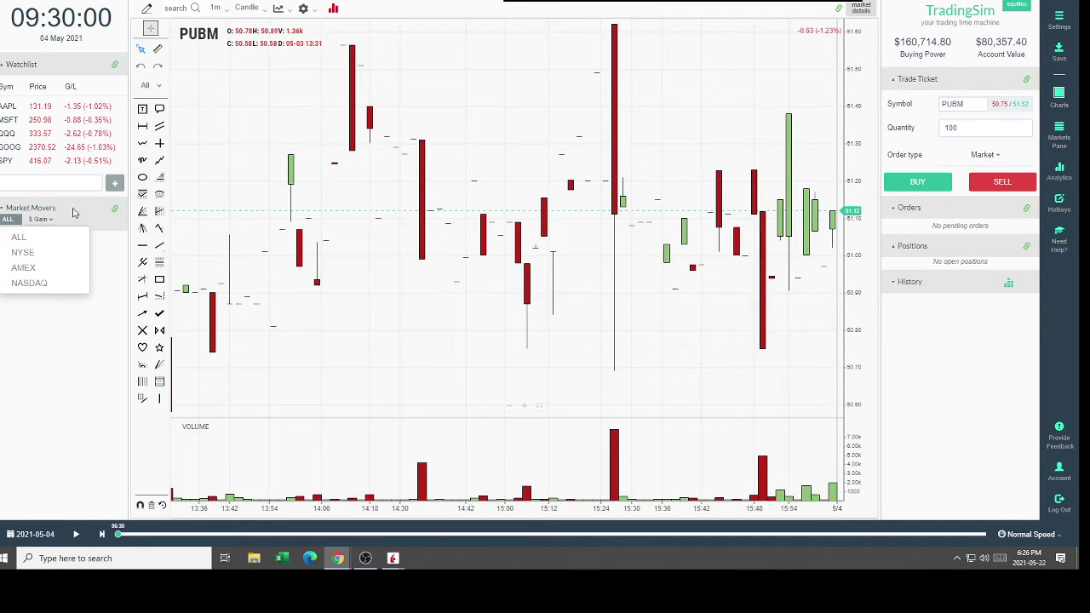
left_click(39, 220)
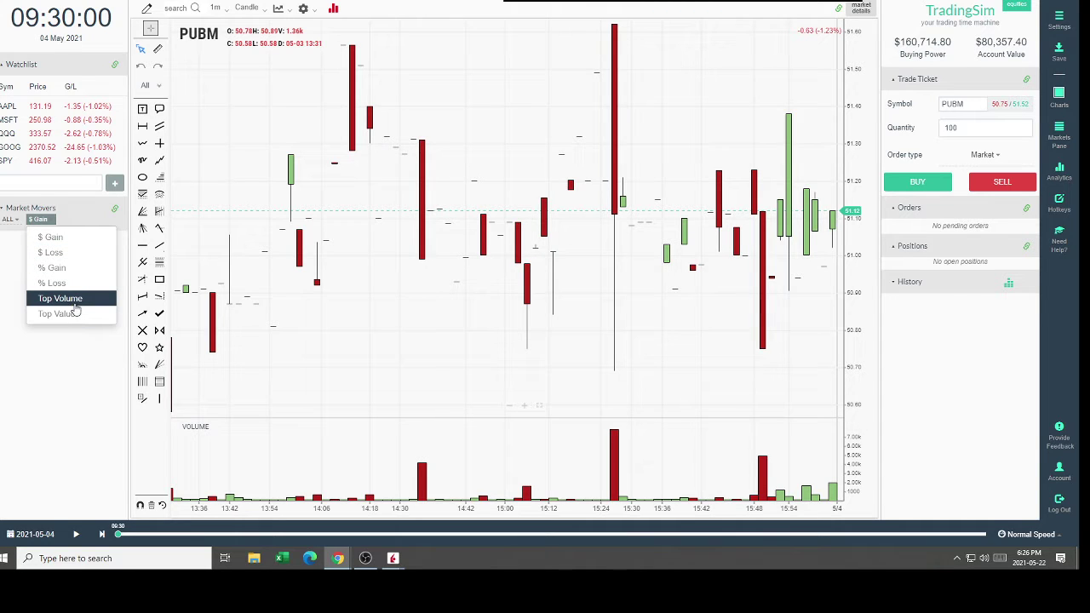
left_click(68, 238)
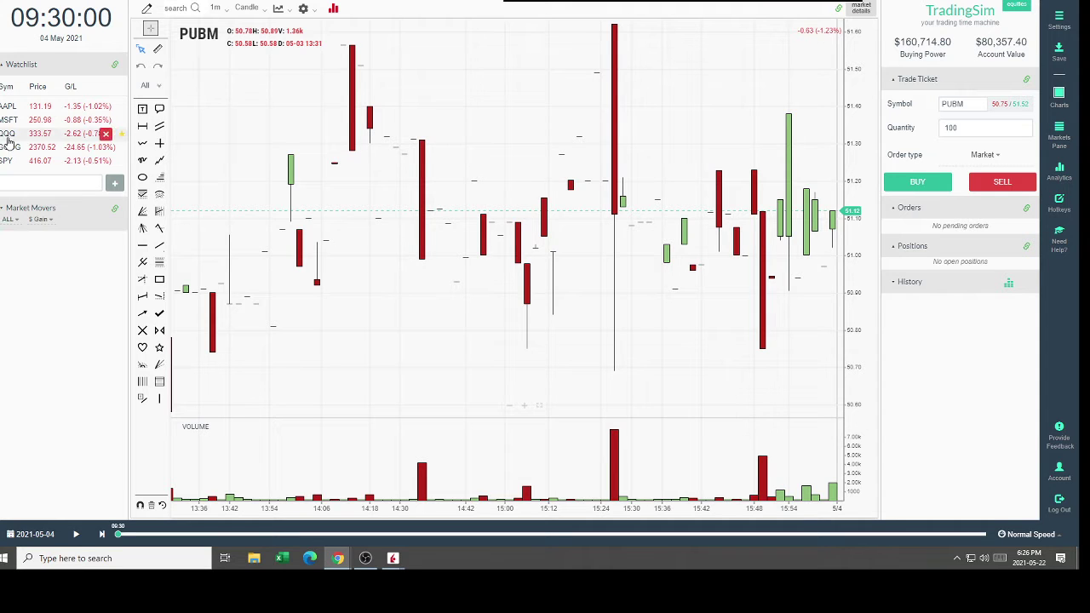
mouse_move(10, 166)
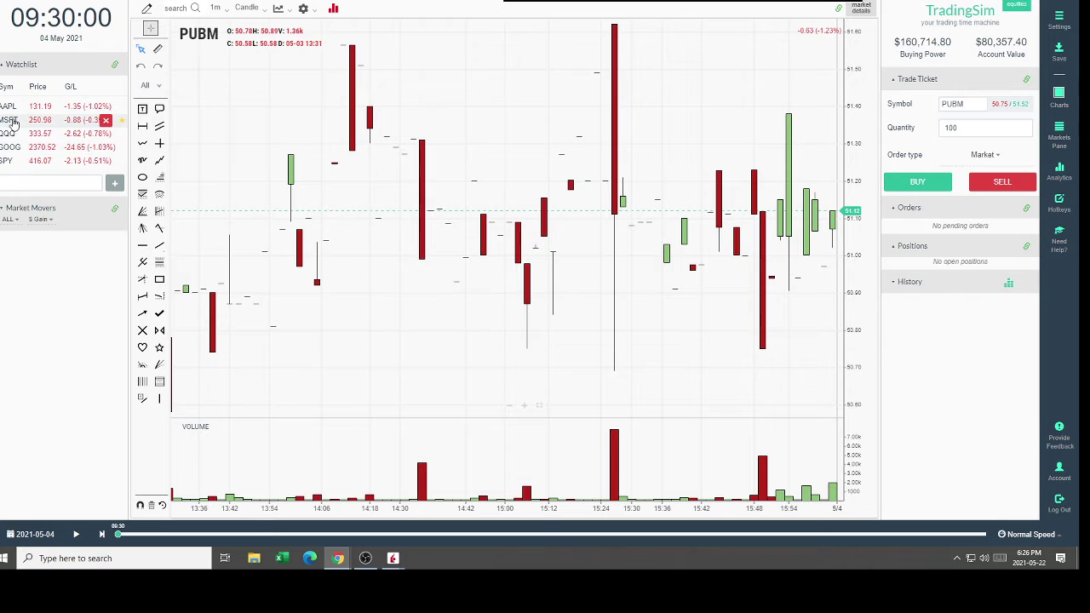
mouse_move(45, 139)
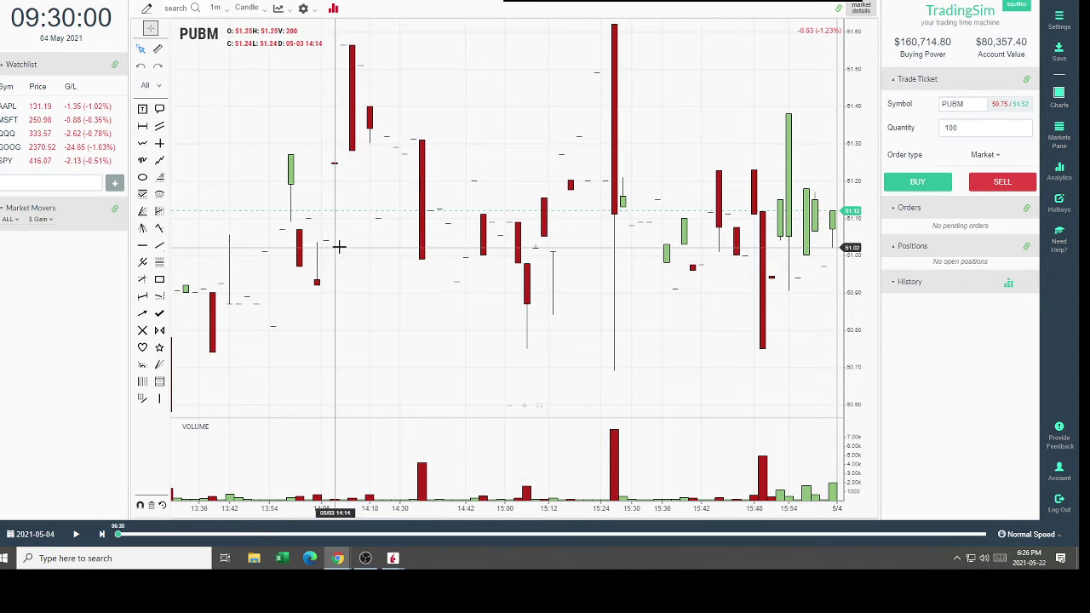
left_click(9, 219)
left_click(13, 231)
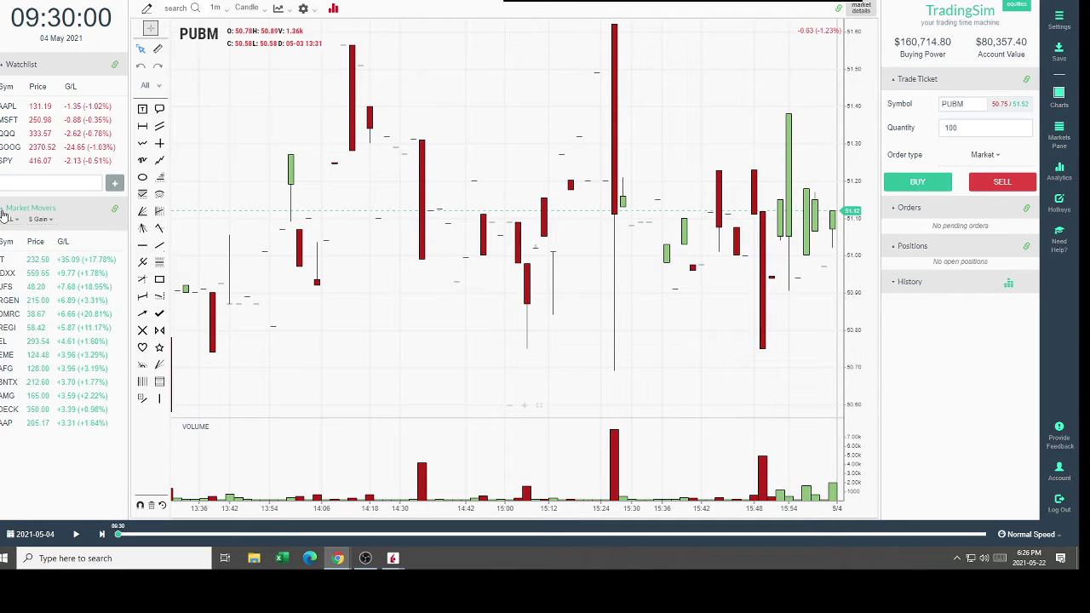
Step: Load the BNTX chart from Market Movers and start the market replay at normal speed
left_click(1027, 537)
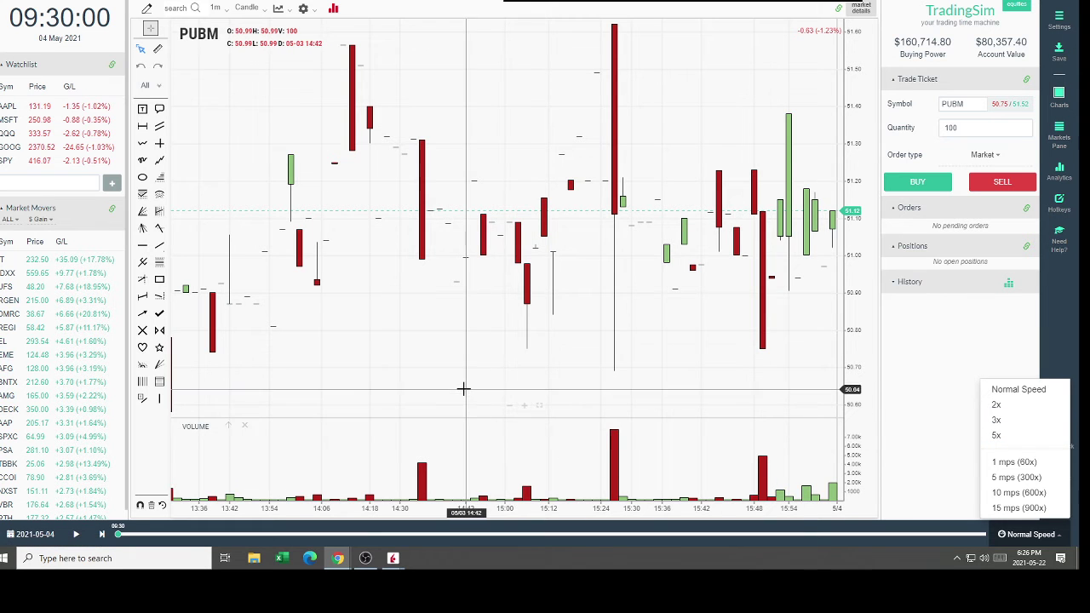
scroll(458, 373, "down", 5)
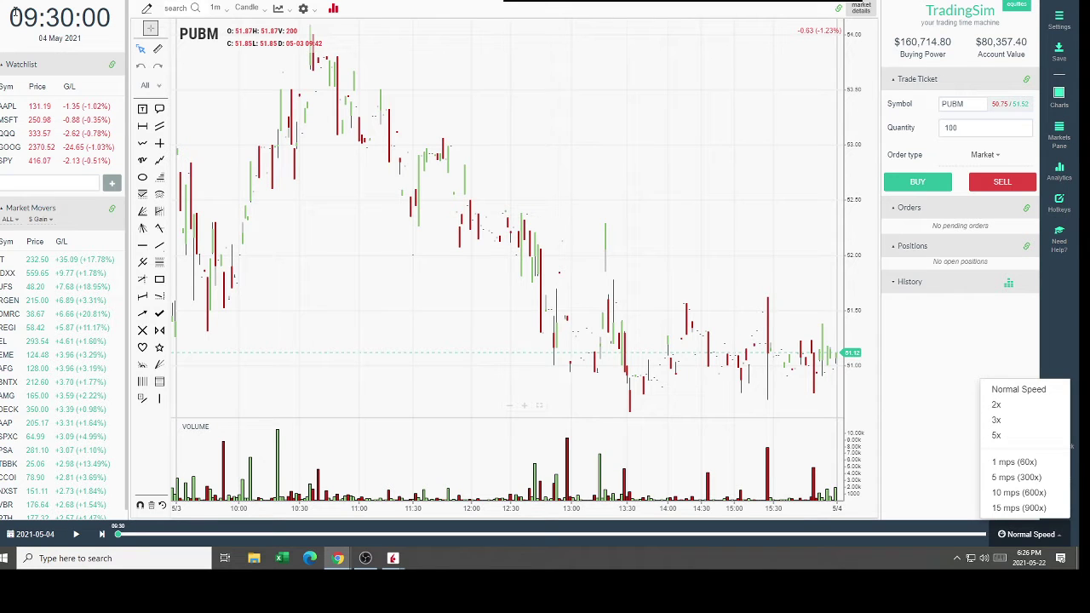
left_click(10, 385)
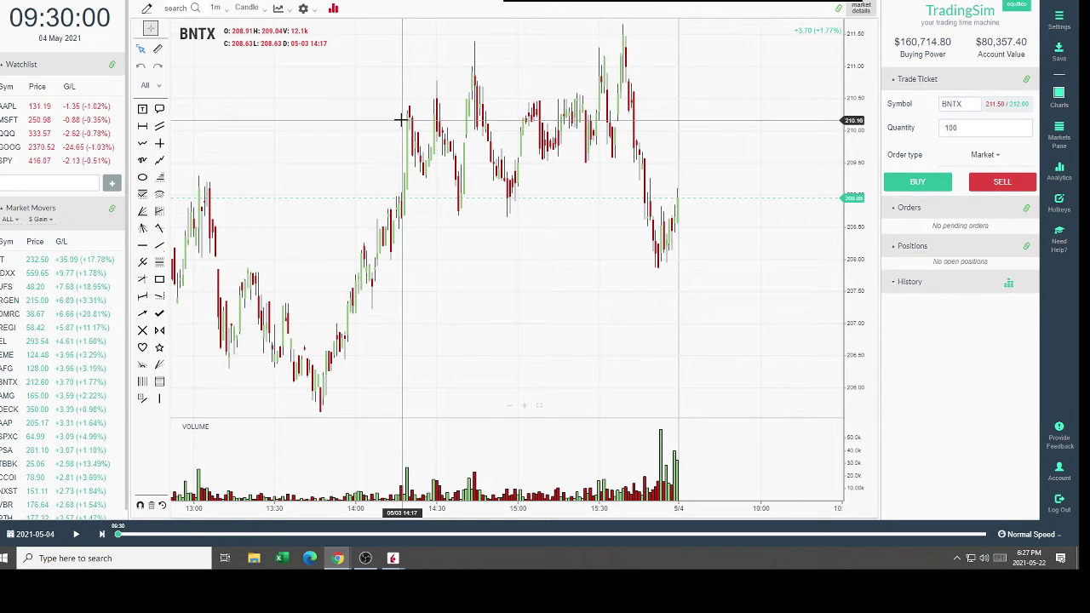
left_click(76, 534)
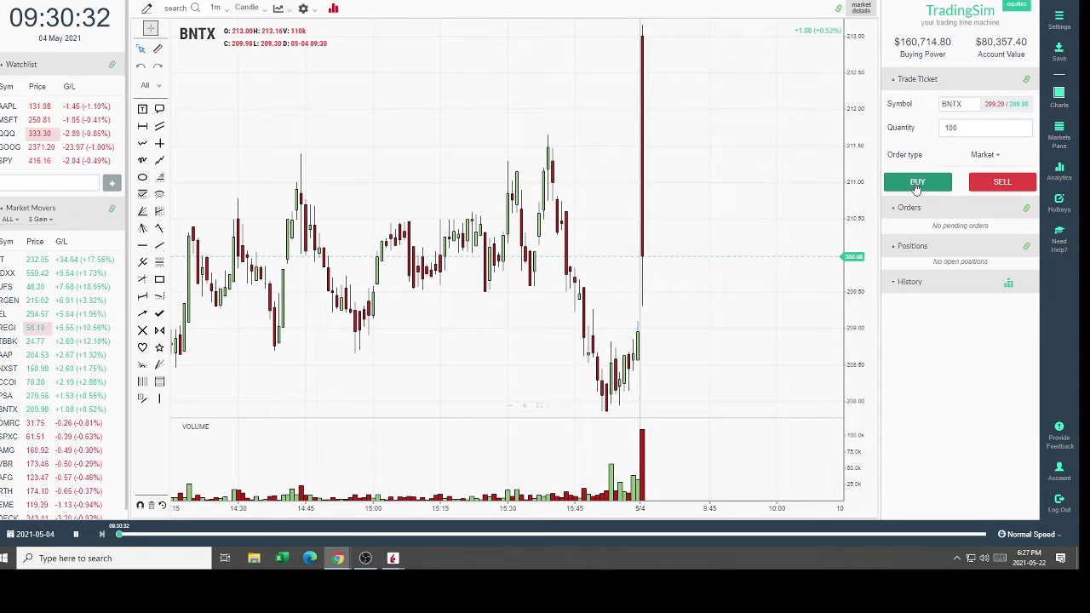
Step: Buy 100 shares of BNTX at market, then sell the 100 shares to close the position
left_click(916, 184)
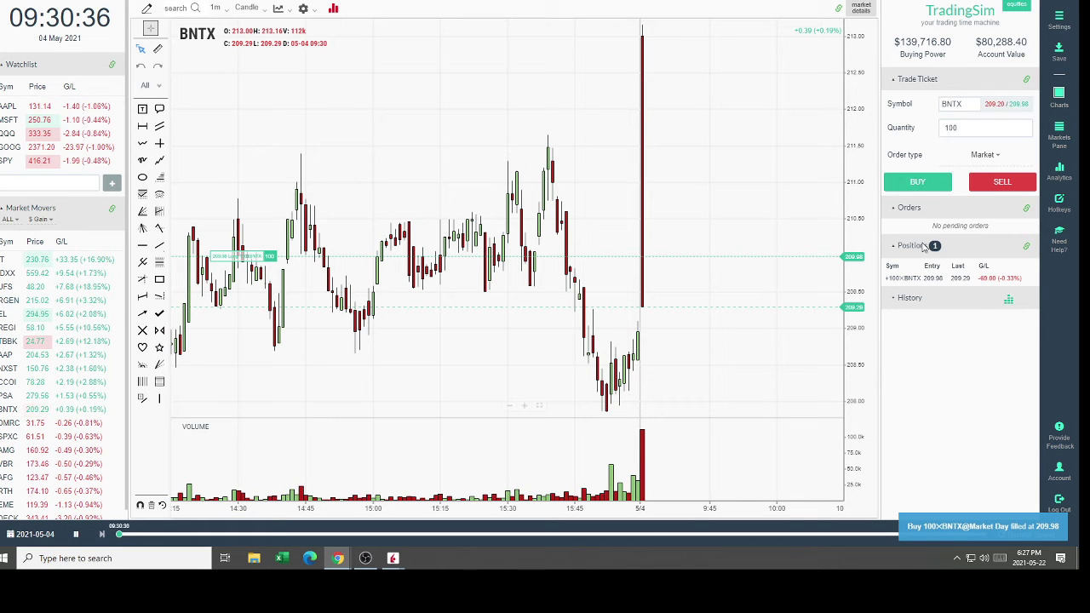
mouse_move(957, 288)
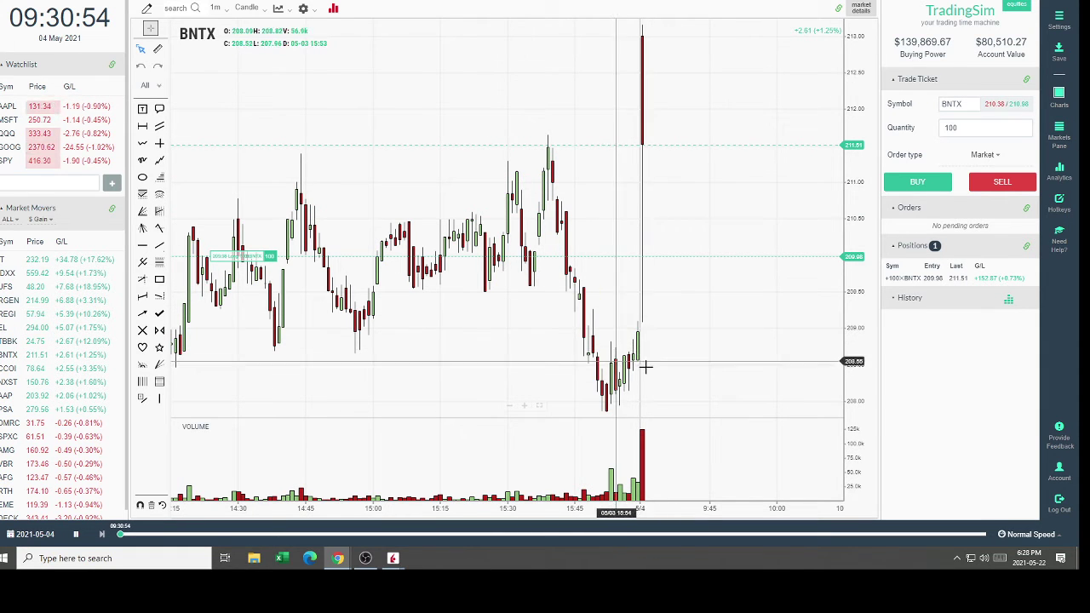
left_click(1005, 184)
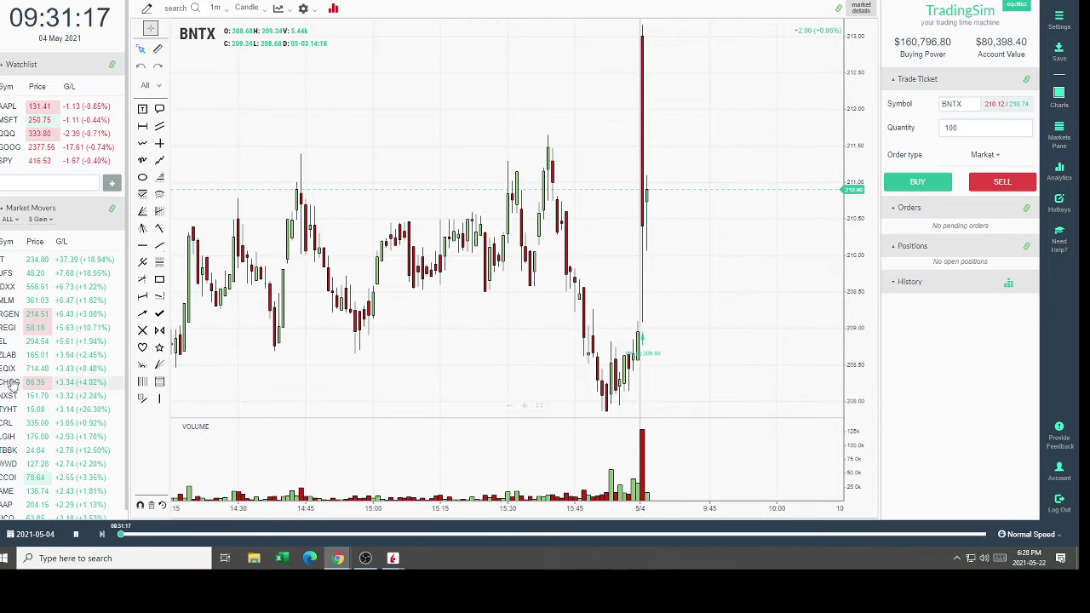
Step: Review the Market Movers by $ Loss, then rank the list by % Loss
left_click(41, 221)
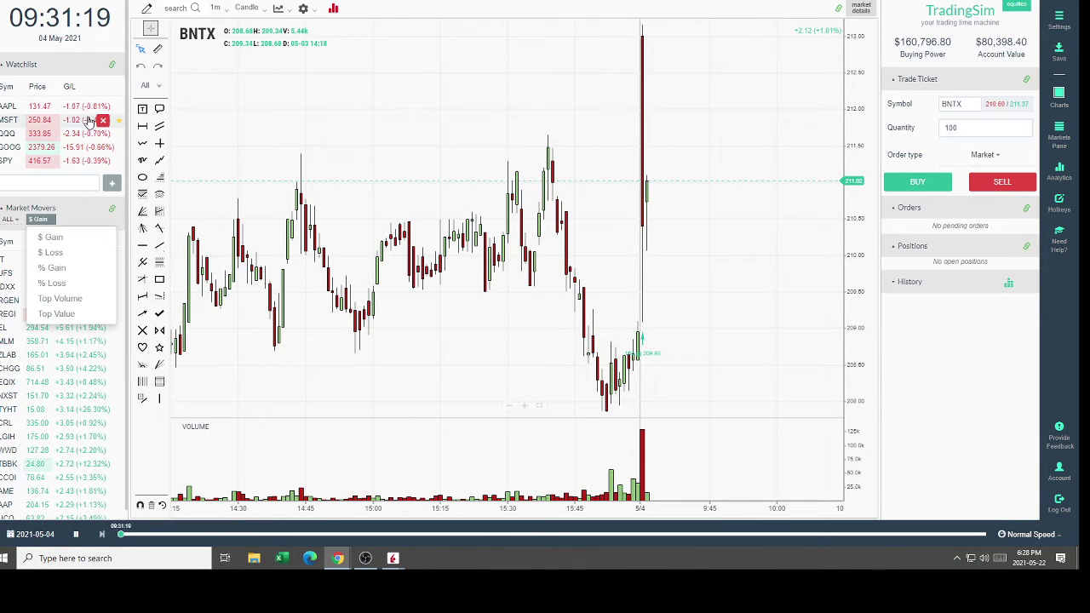
left_click(51, 253)
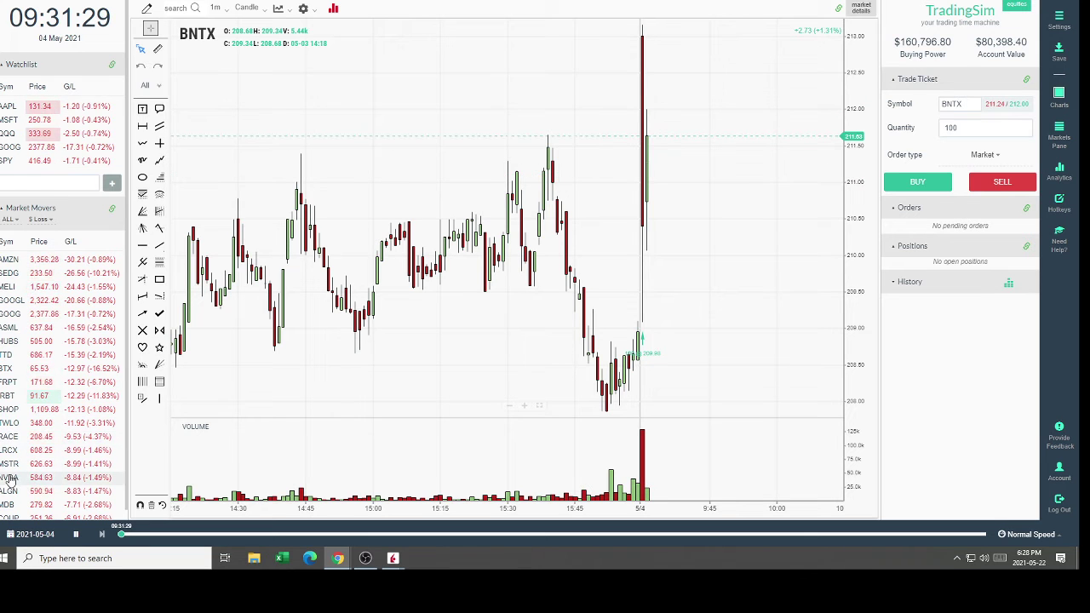
scroll(10, 482, "down", 1)
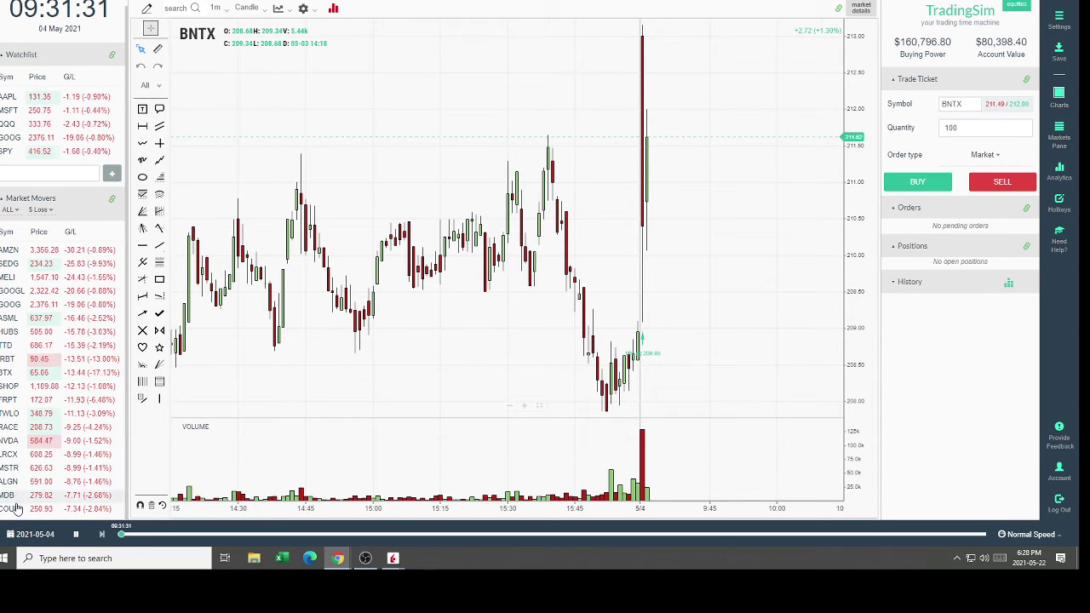
left_click(39, 210)
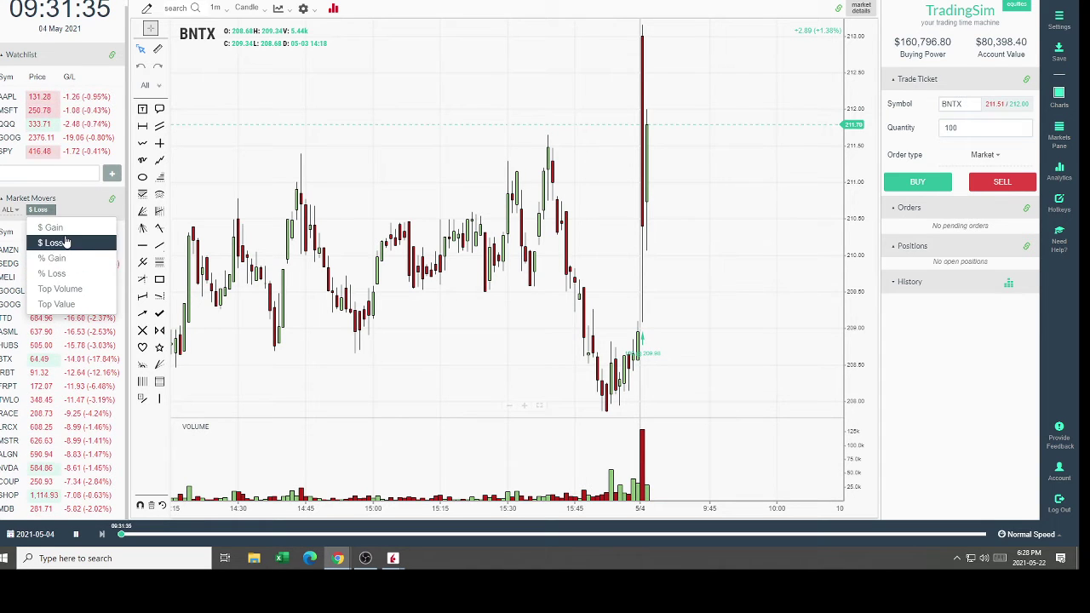
left_click(71, 274)
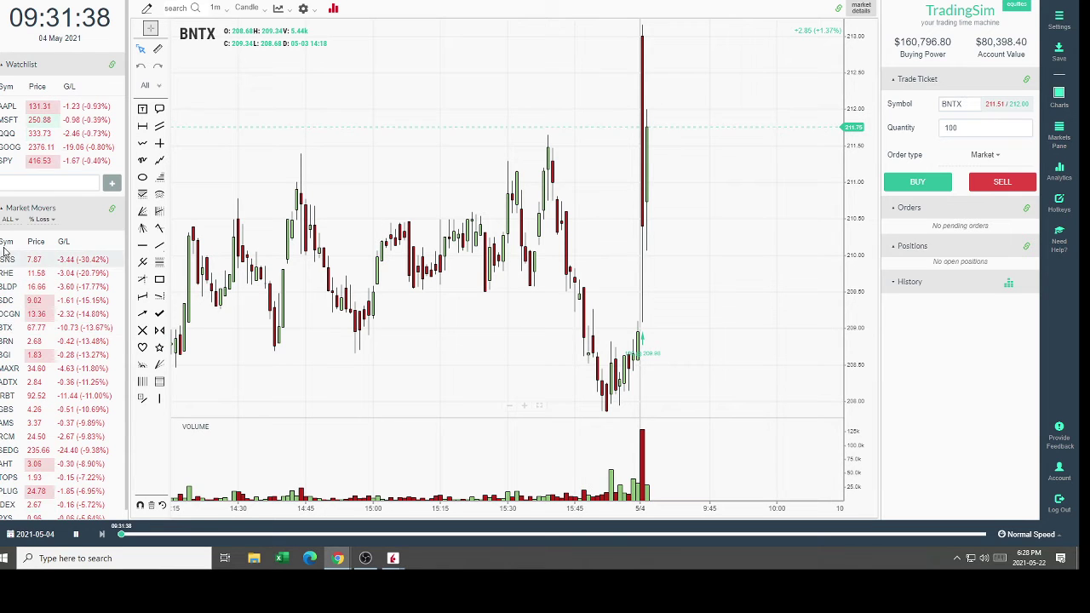
Step: Load the RHE chart from Market Movers and set the trade ticket quantity to 1200 shares
left_click(11, 274)
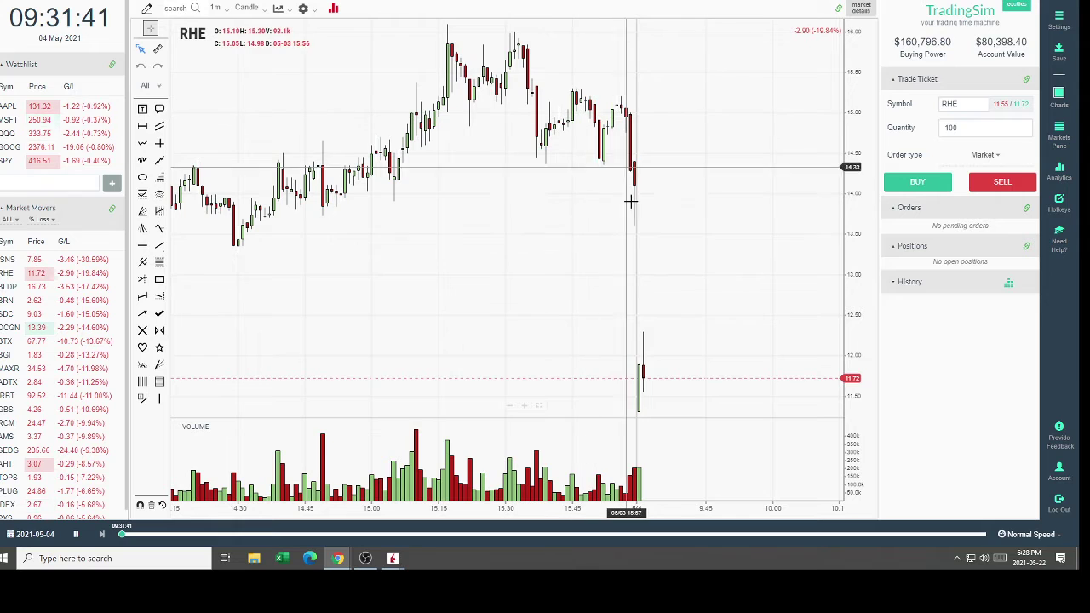
scroll(588, 341, "up", 3)
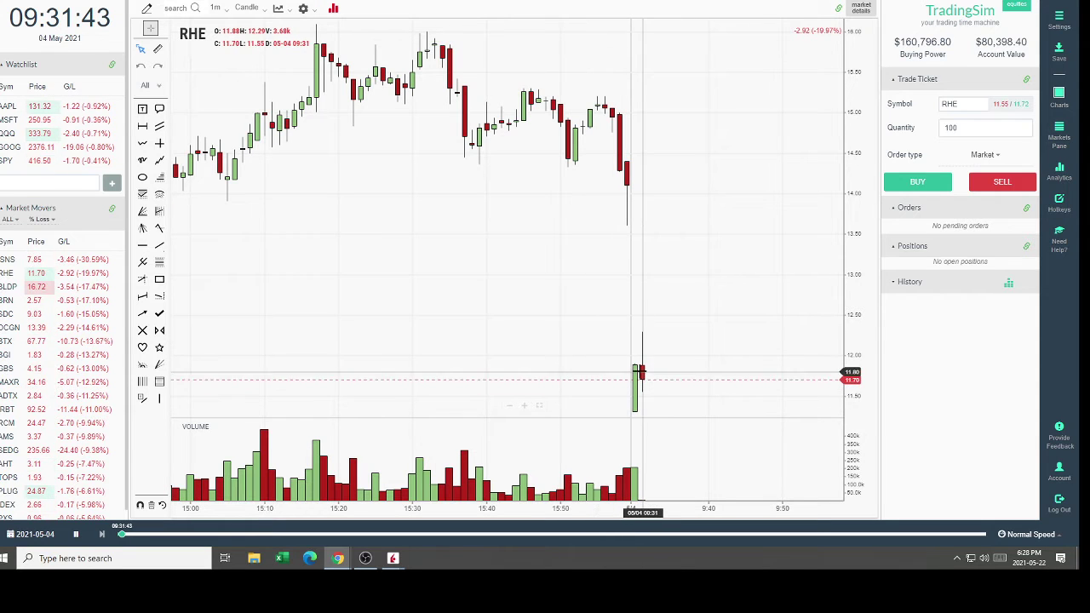
left_click(992, 128)
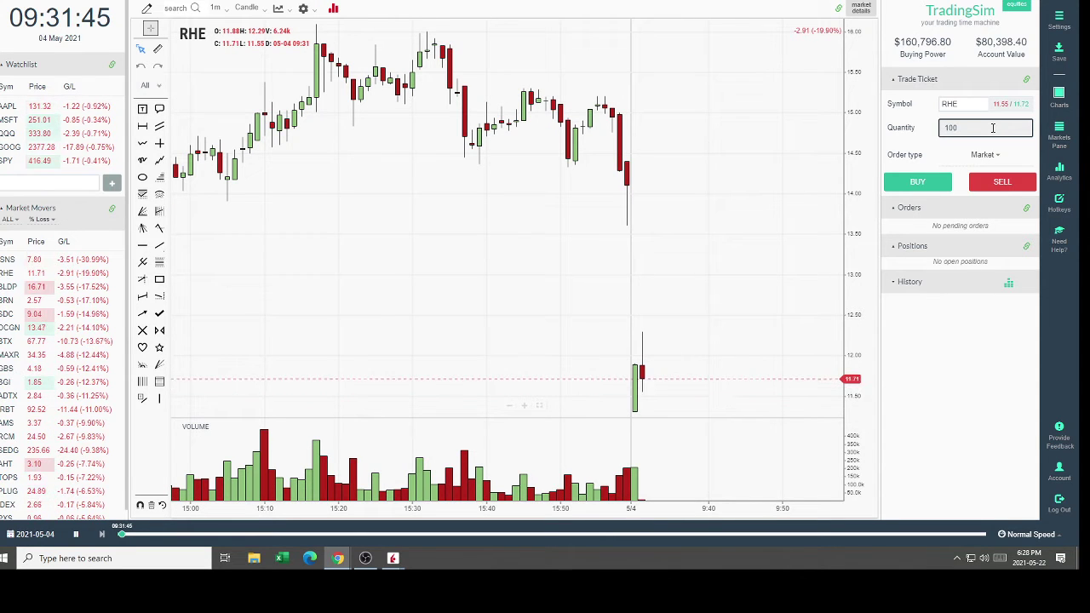
type("1200")
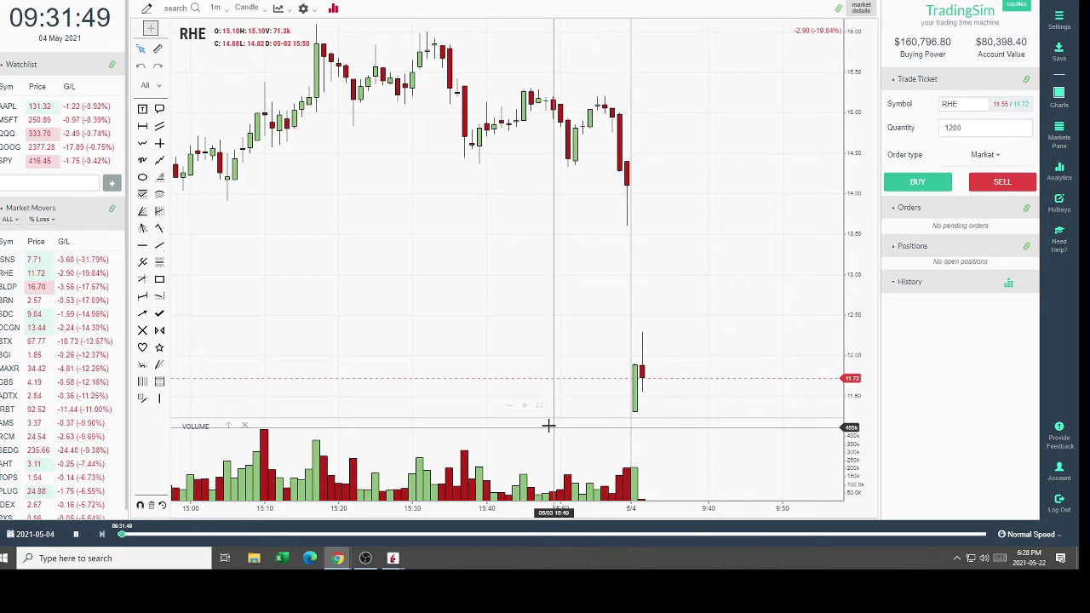
scroll(571, 393, "down", 3)
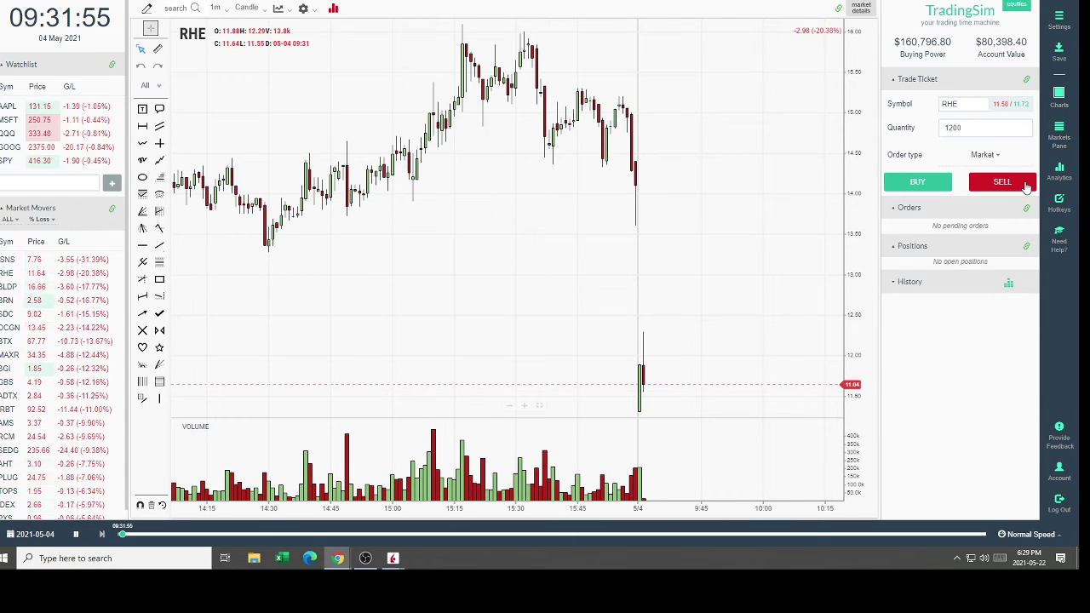
scroll(550, 394, "up", 3)
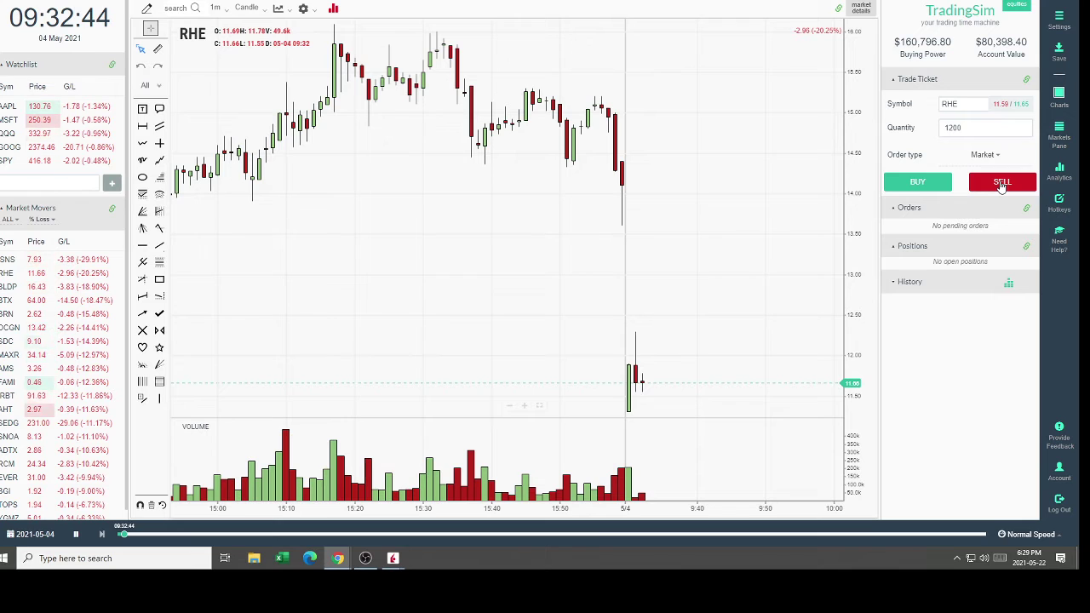
Step: Place a Stop Market day order to sell short 1200 shares of RHE with activation at 11.49
left_click(981, 154)
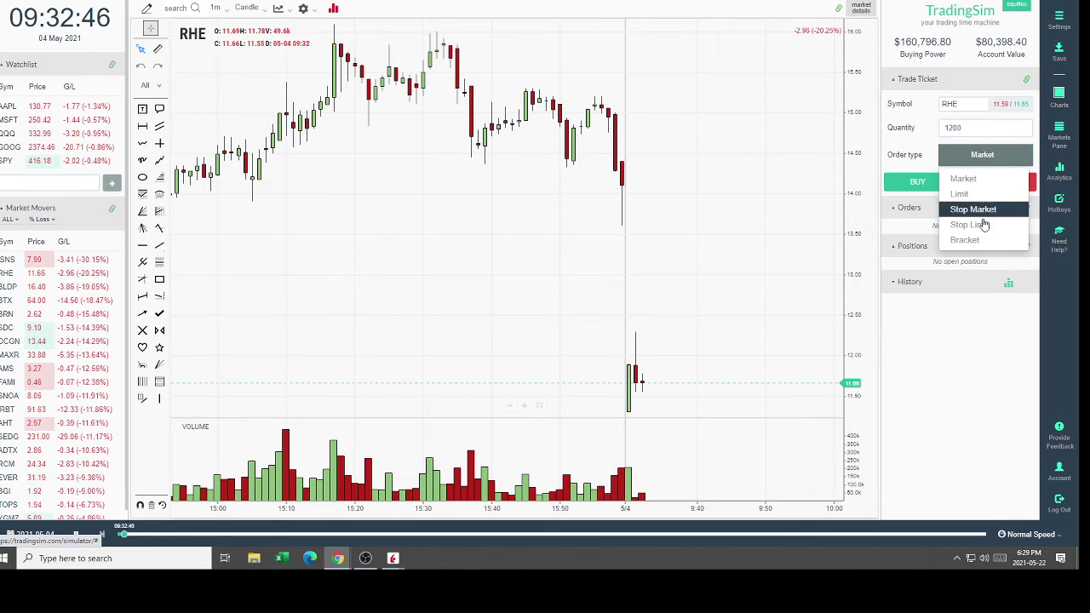
left_click(973, 210)
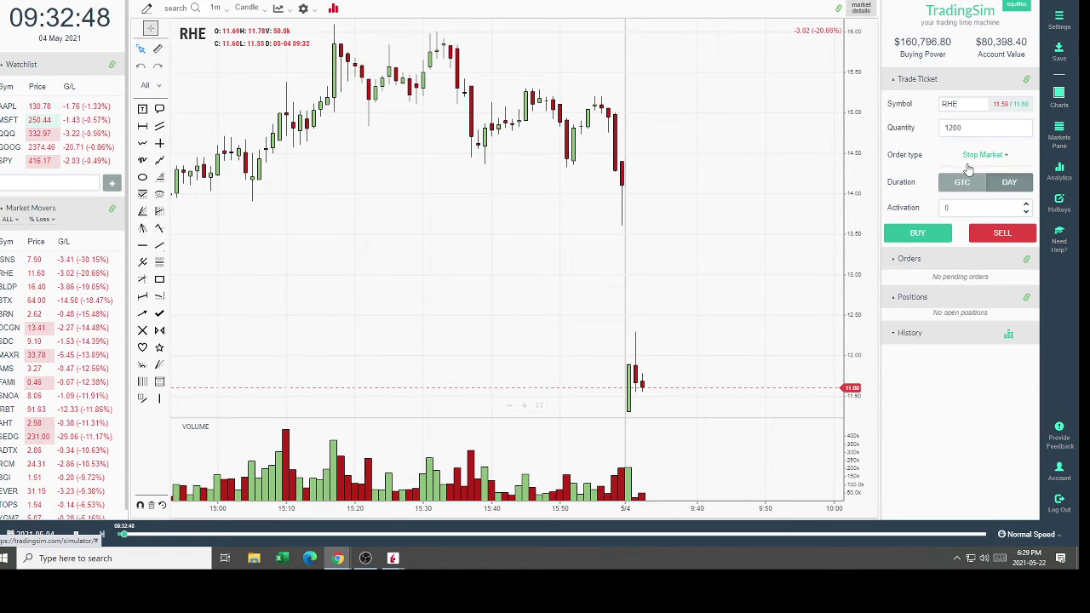
left_click(965, 207)
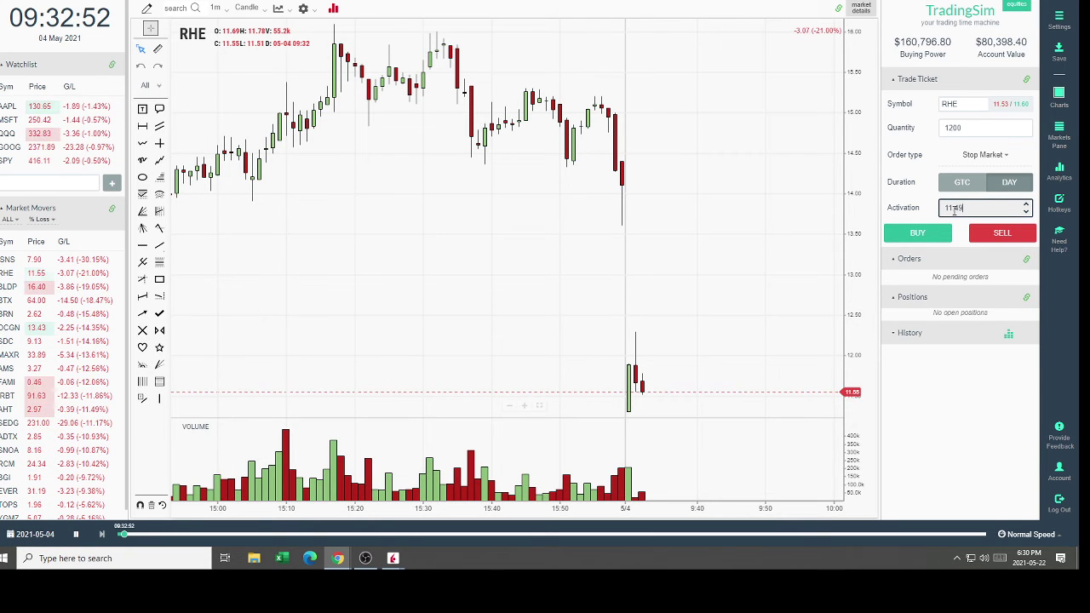
left_click(1002, 233)
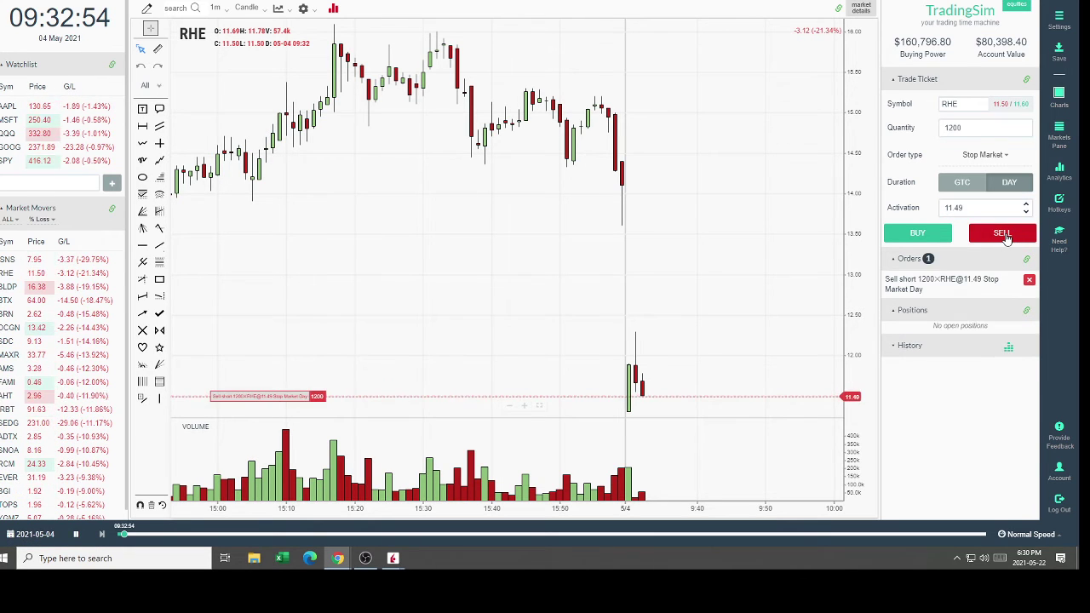
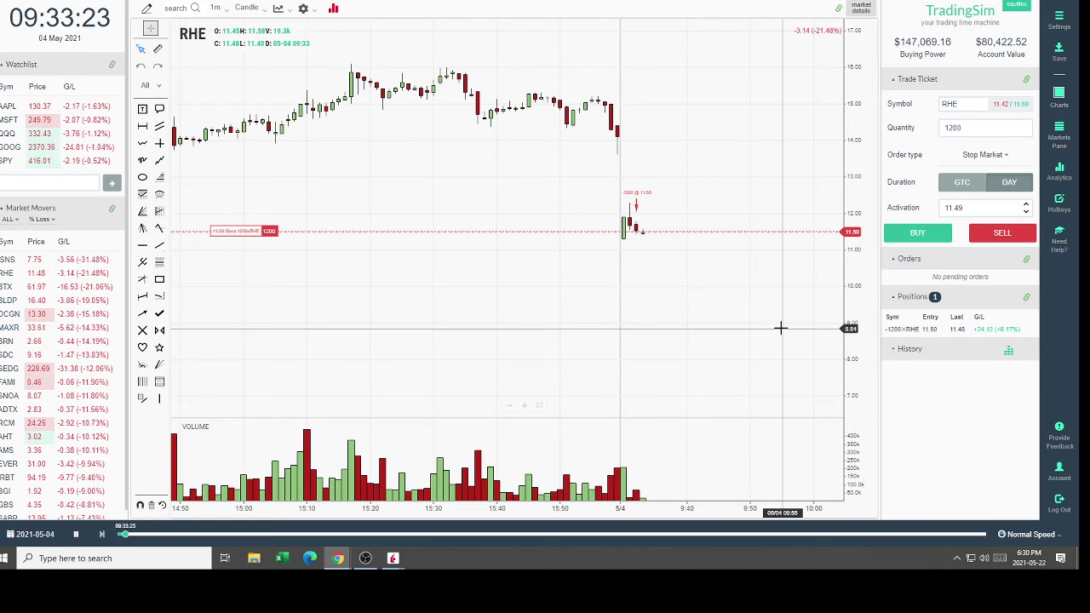
mouse_move(982, 334)
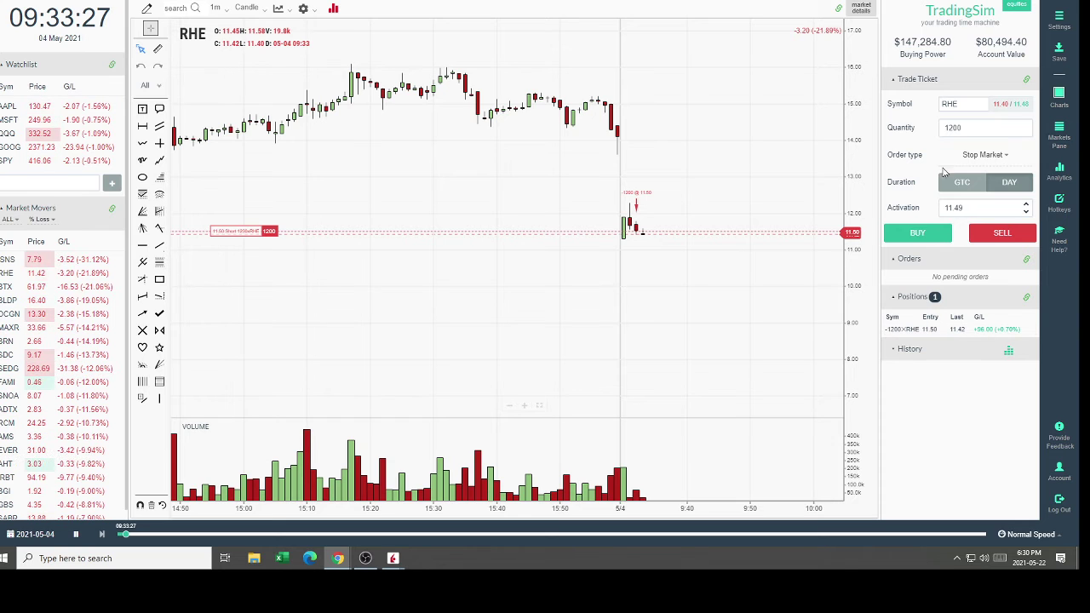
Step: Prepare a Limit day order for 100 shares of RHE at a price of 10.95
left_click(998, 162)
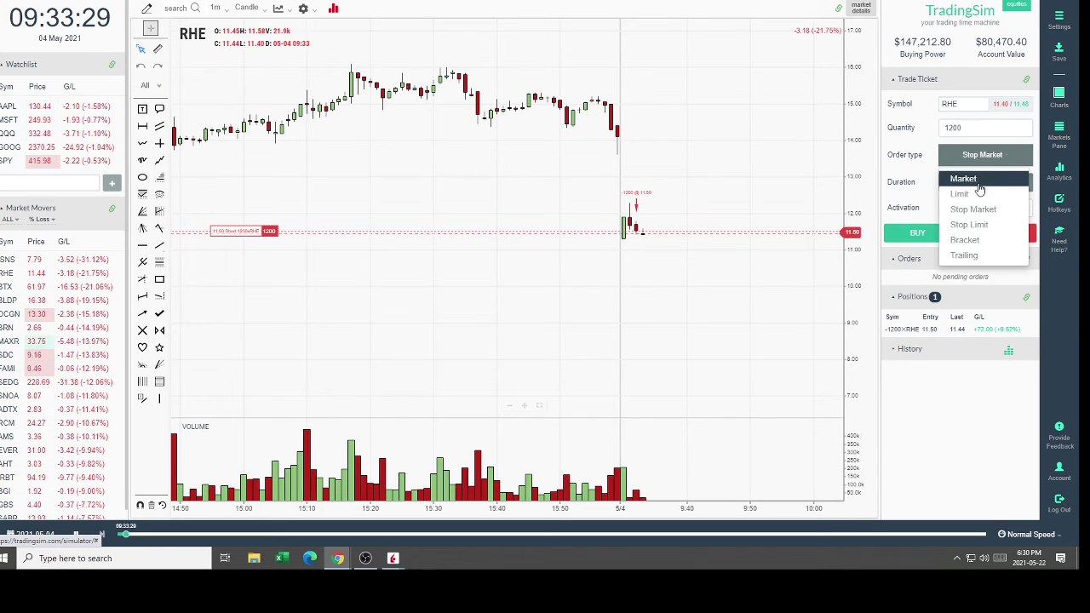
left_click(964, 192)
double_click(974, 210)
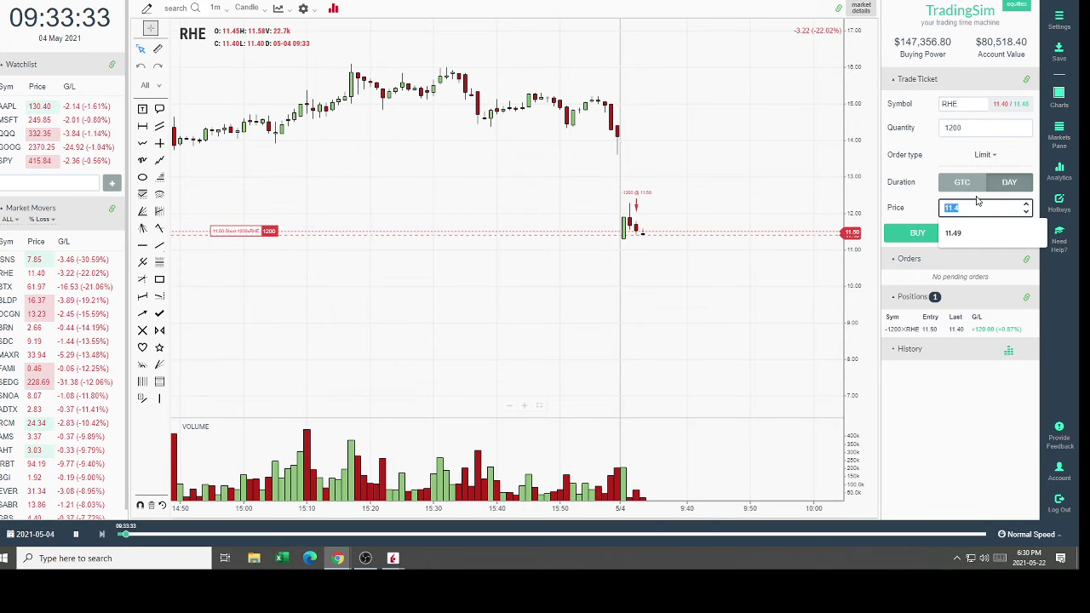
type("10")
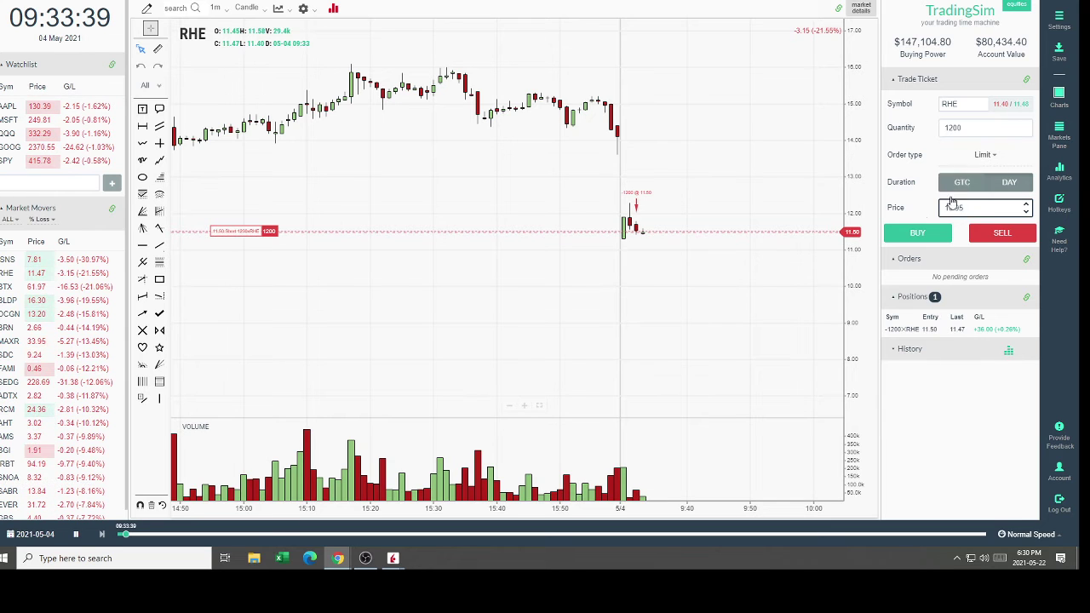
double_click(967, 132)
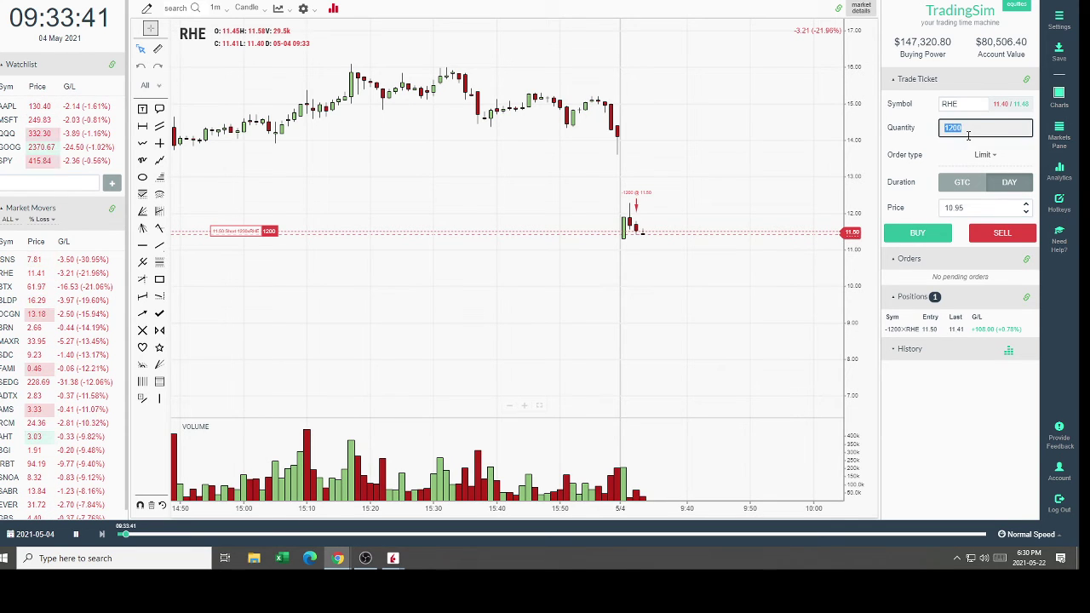
type("100")
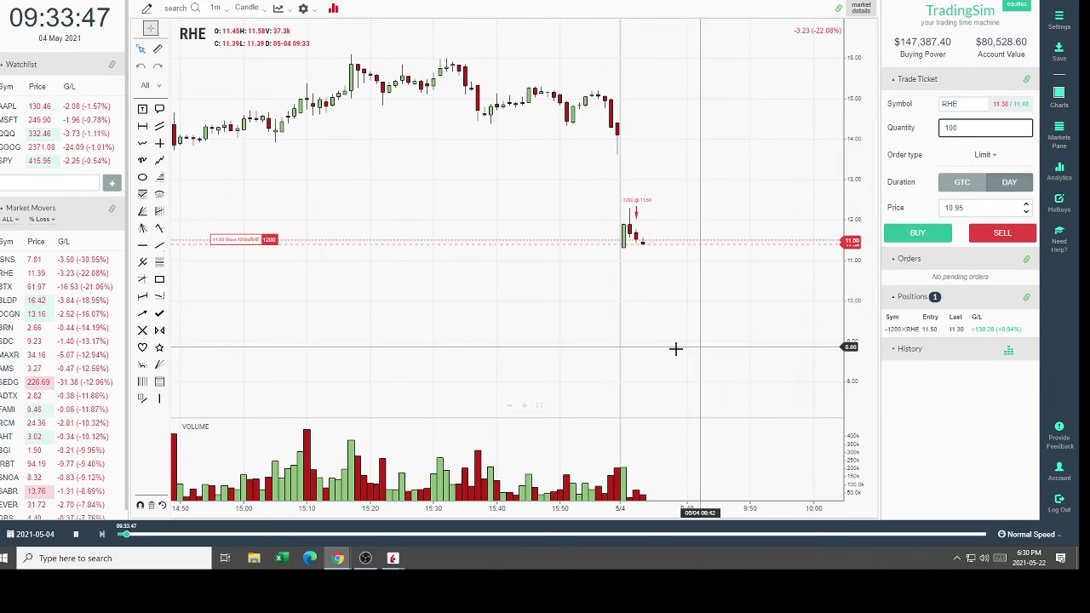
mouse_move(949, 336)
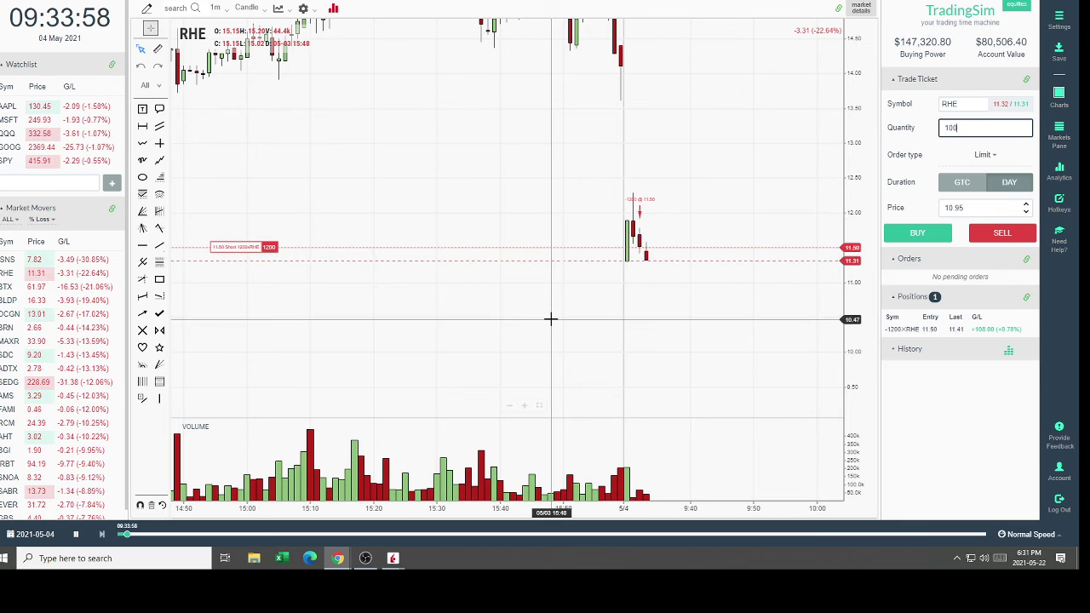
left_click(315, 12)
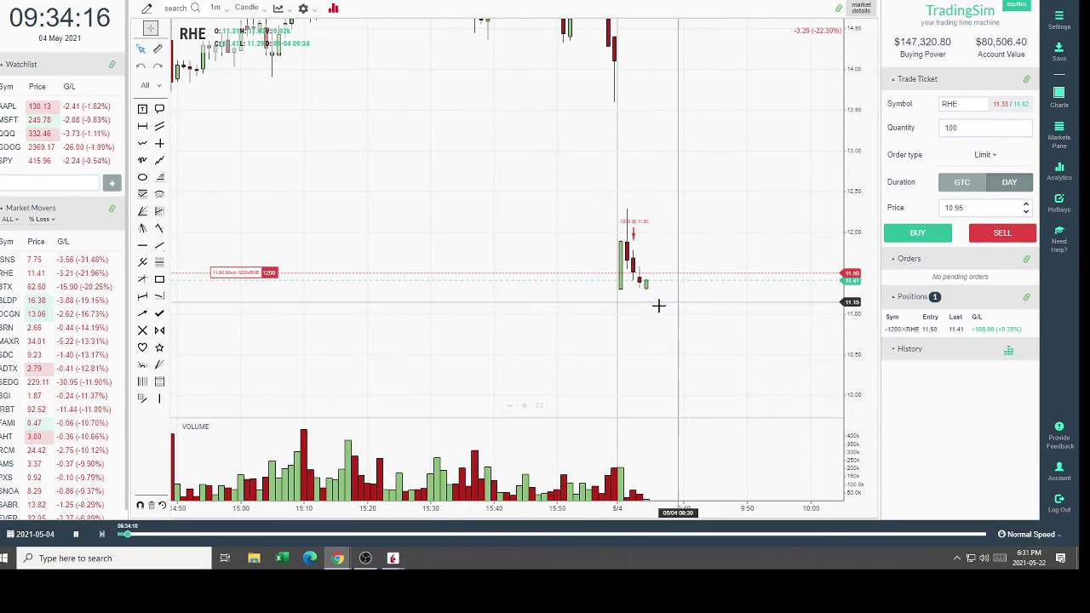
scroll(352, 338, "down", 2)
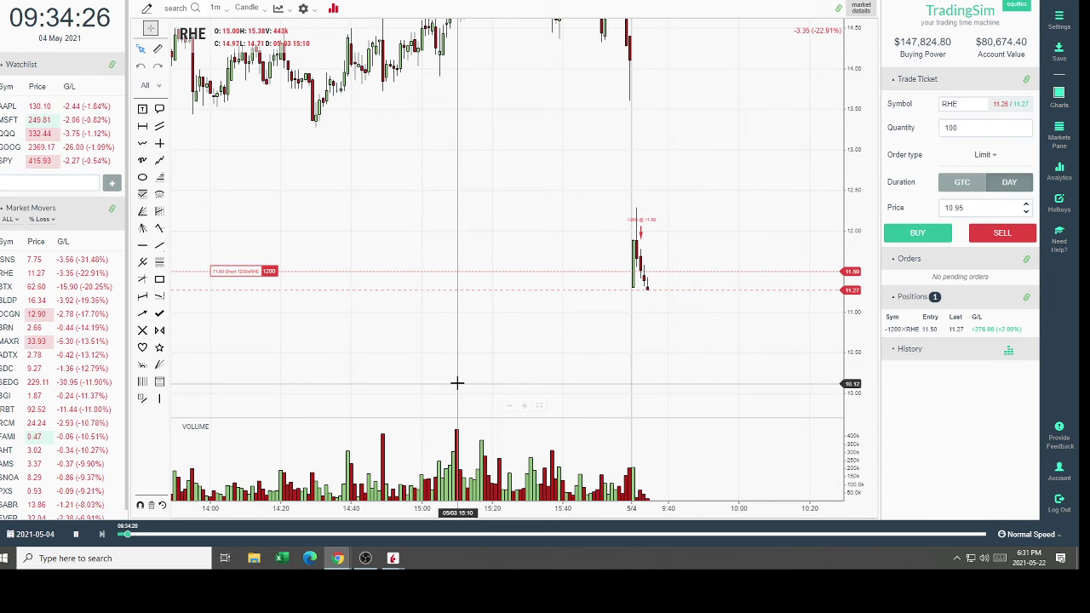
Step: Place a Trailing day order to buy to cover 1000 shares of RHE with a trail of 0.05
left_click(976, 130)
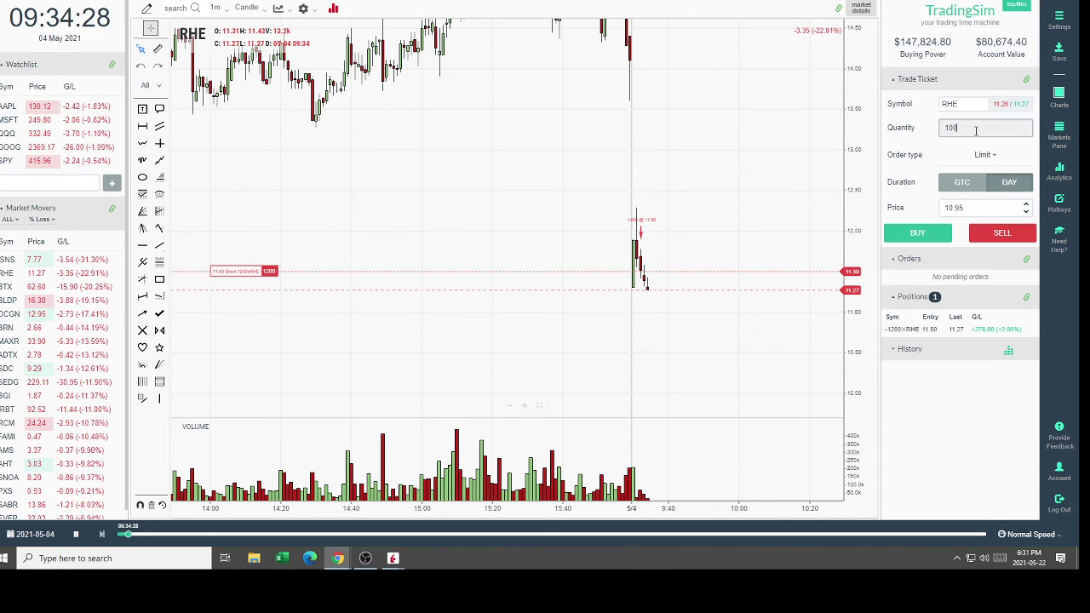
type("1000")
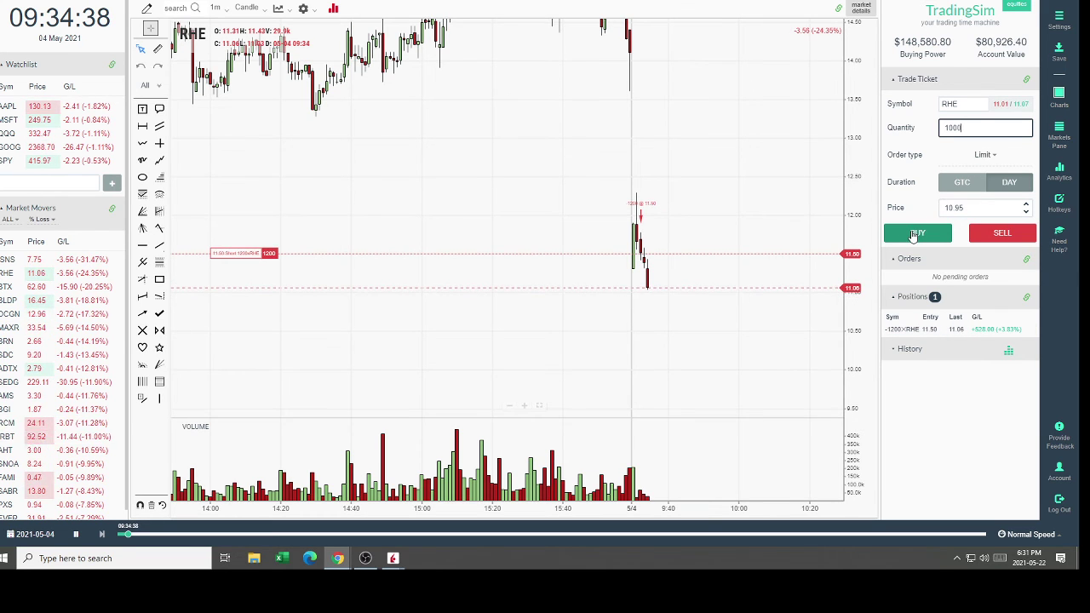
left_click(980, 155)
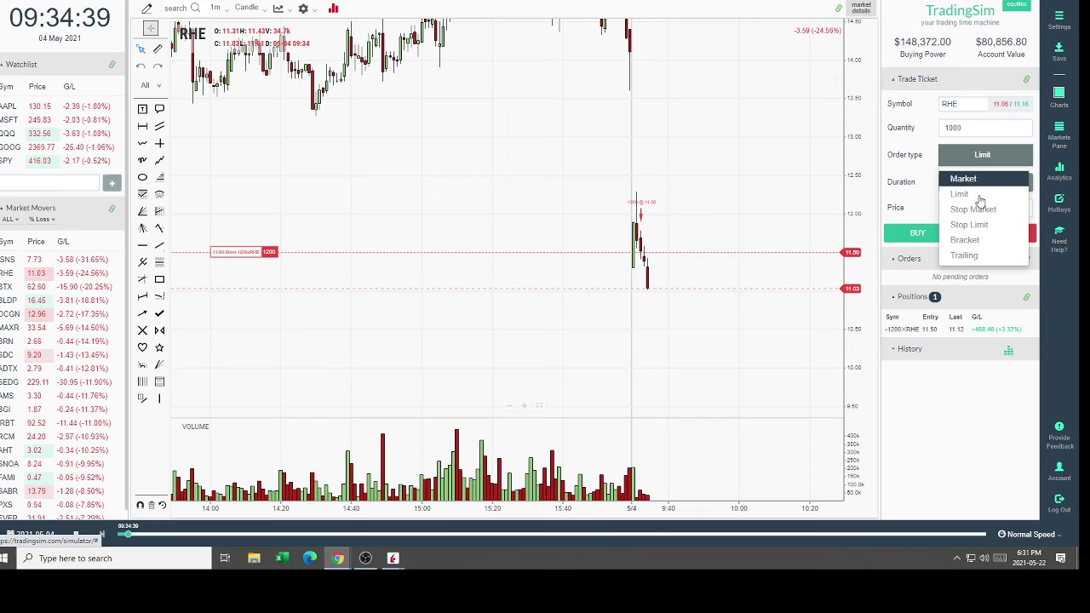
left_click(967, 255)
left_click(975, 207)
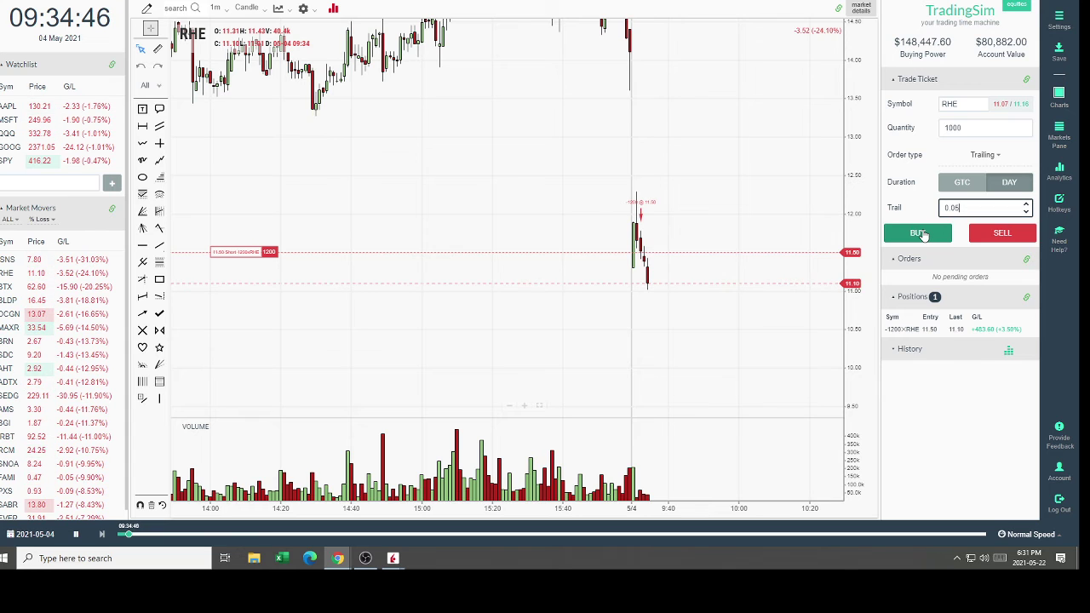
left_click(918, 234)
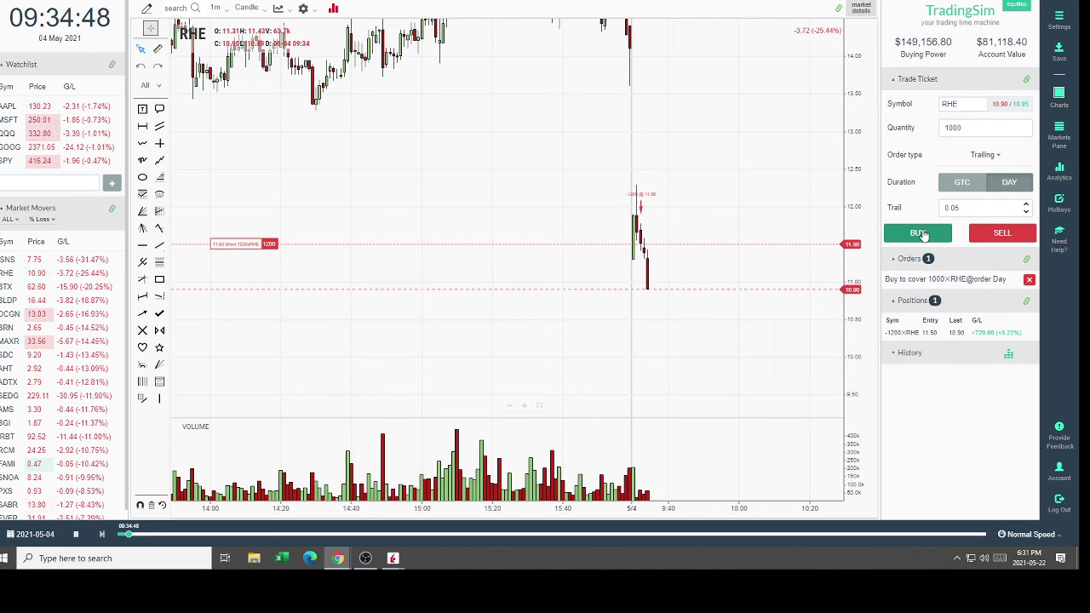